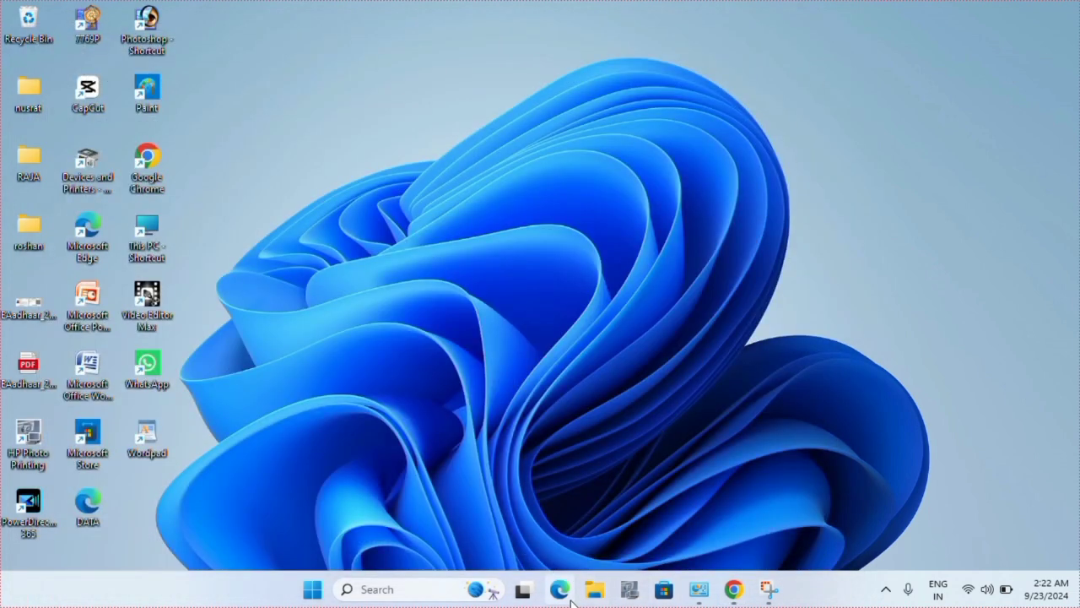
# Close HP Photo Printing, check the Downloads folder for the ChromeSetup installer, and close the folder window.
pyautogui.click(616, 592)
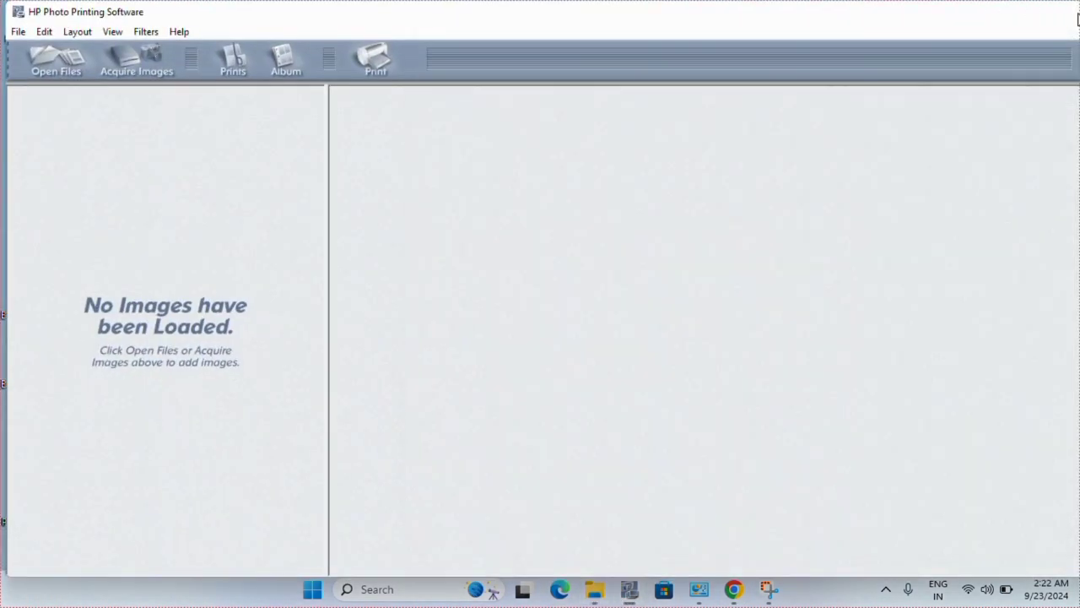
pyautogui.click(1077, 19)
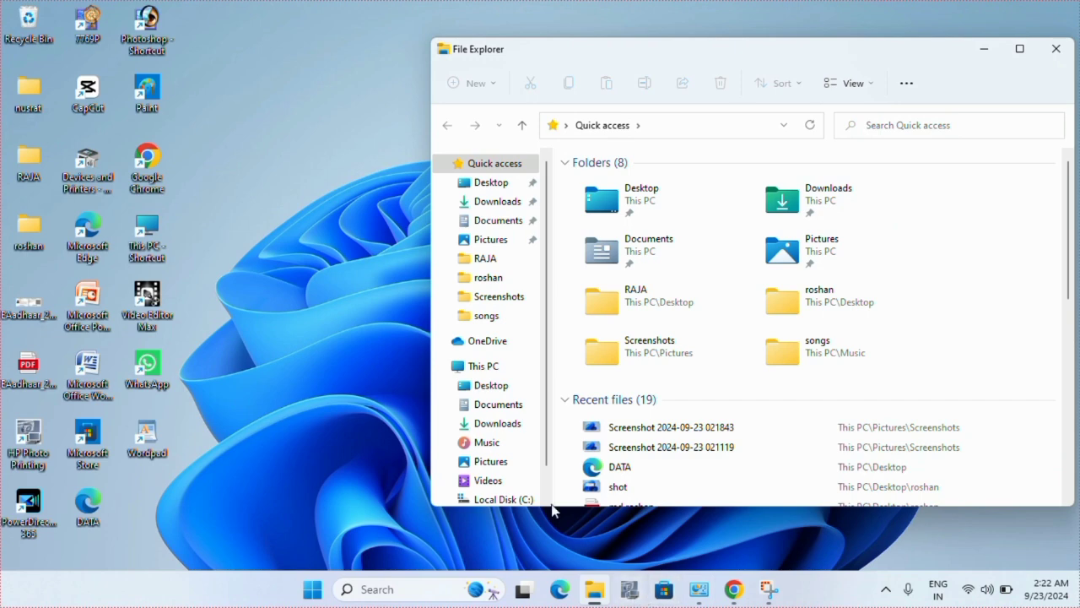
pyautogui.click(485, 204)
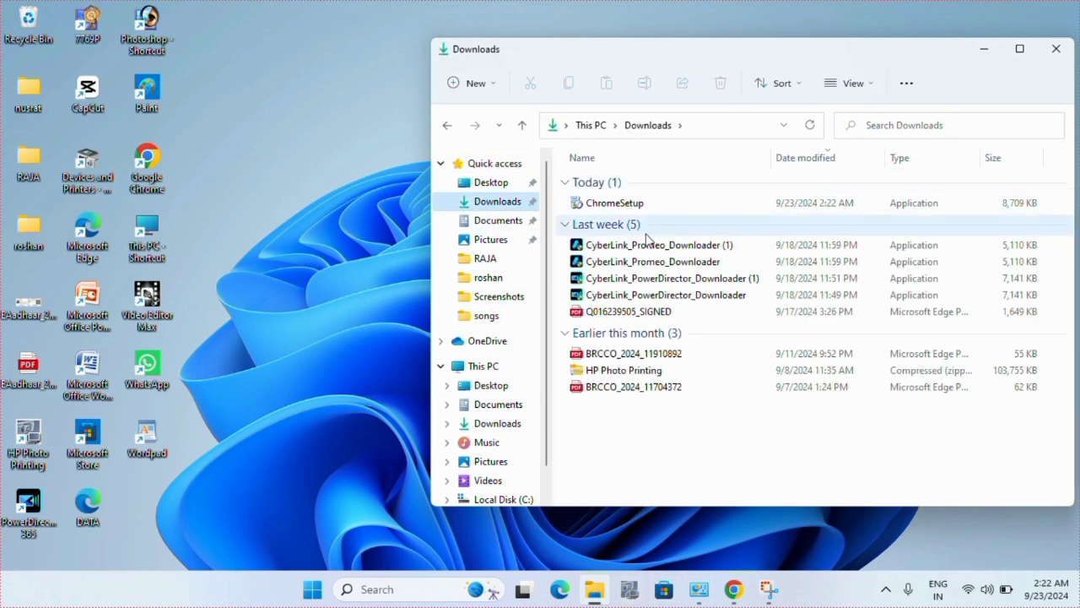
pyautogui.click(1055, 48)
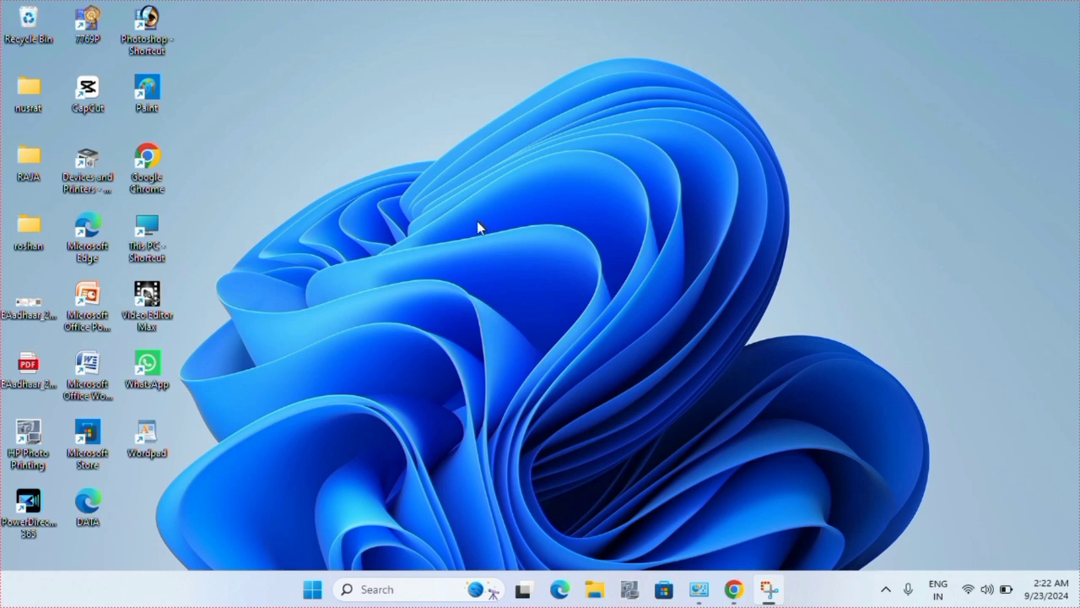
# Launch Google Chrome and open its bookmark manager.
pyautogui.doubleClick(172, 185)
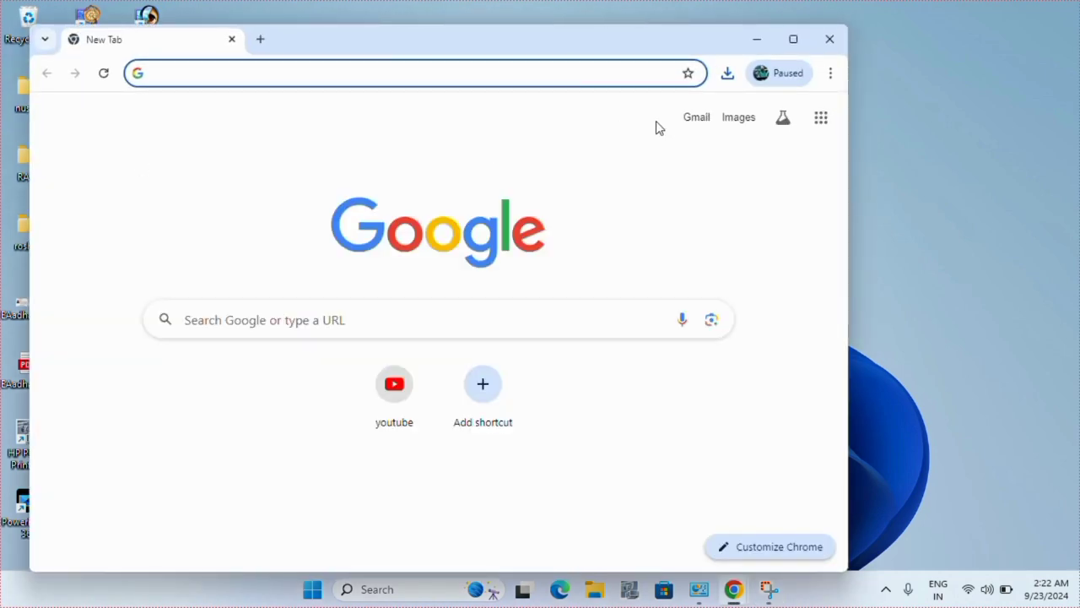
pyautogui.click(832, 73)
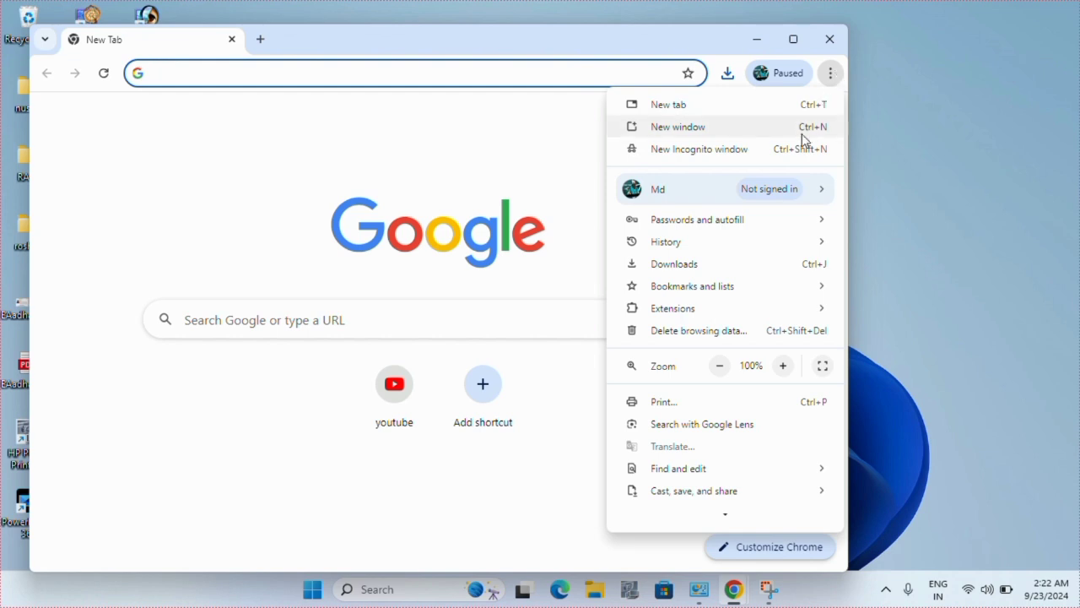
pyautogui.moveTo(747, 288)
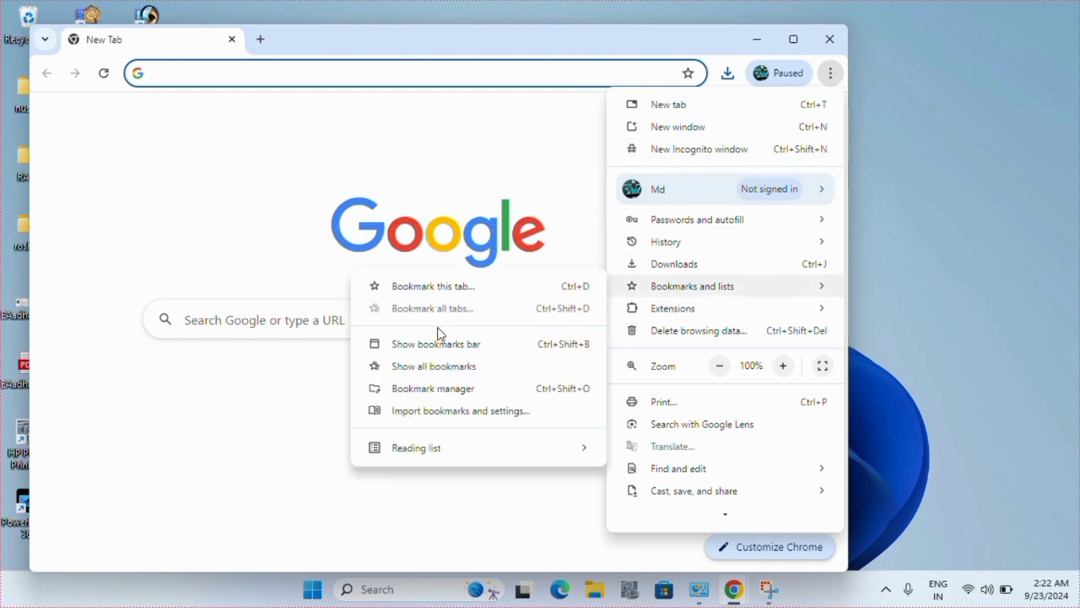
pyautogui.click(431, 393)
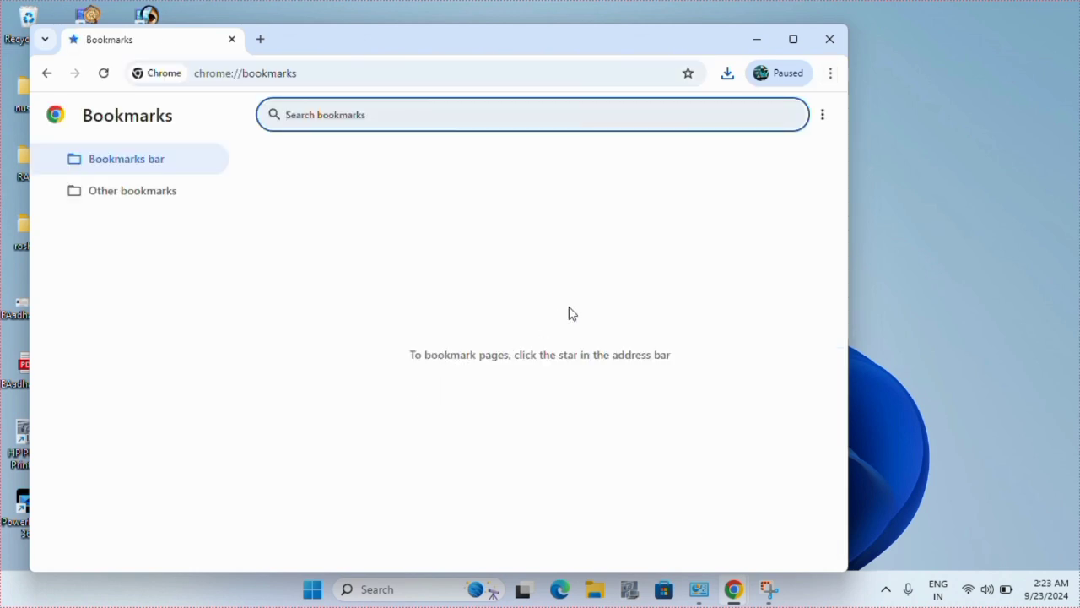
# Export the bookmarks to the Desktop as an HTML document named DATA, replacing the existing file, and close Chrome.
pyautogui.click(825, 115)
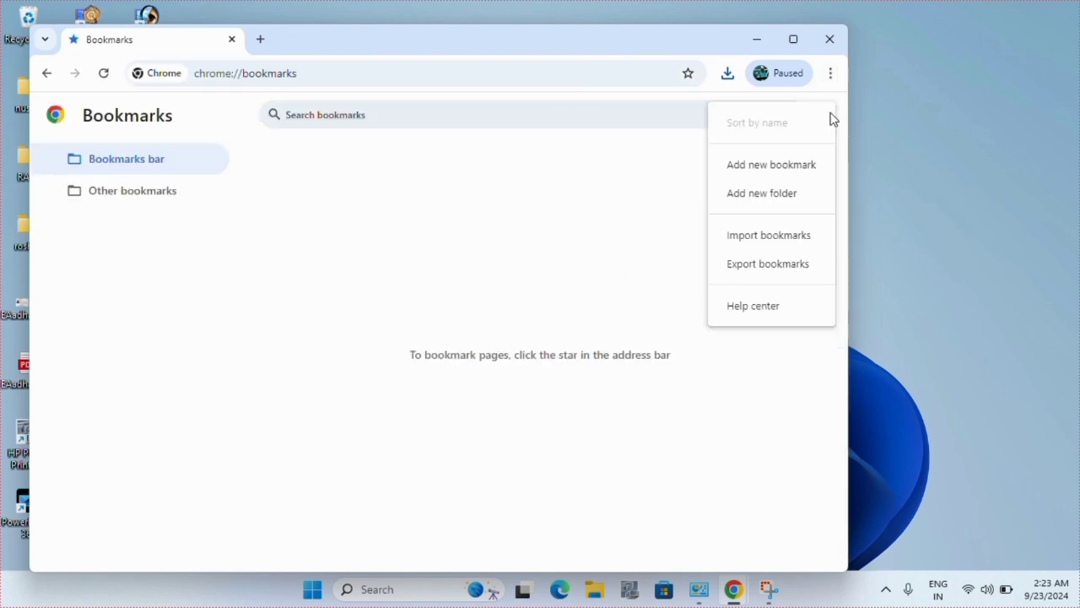
pyautogui.click(756, 264)
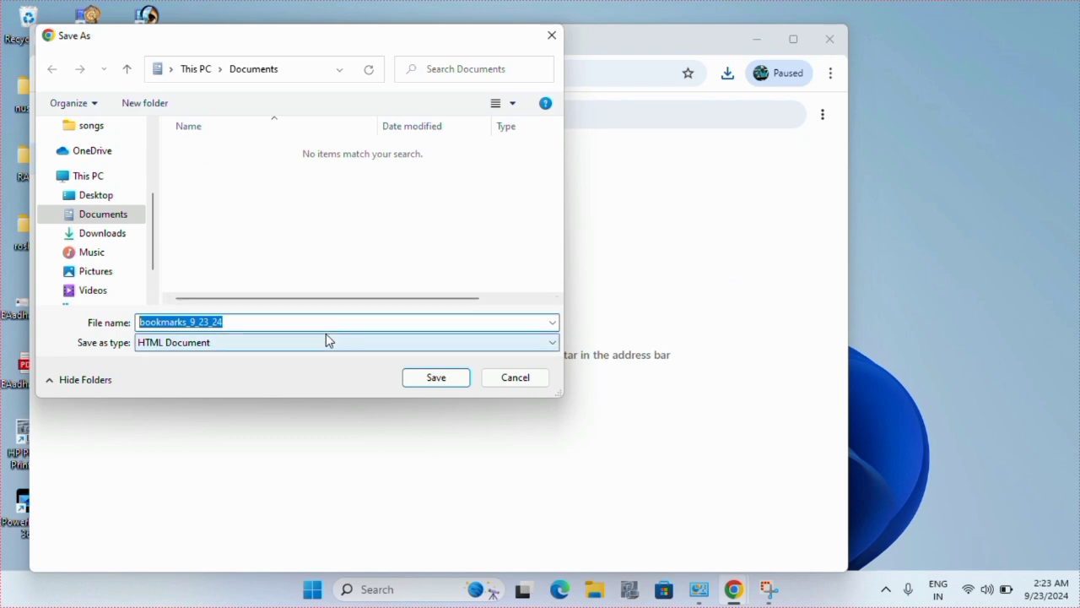
pyautogui.click(326, 325)
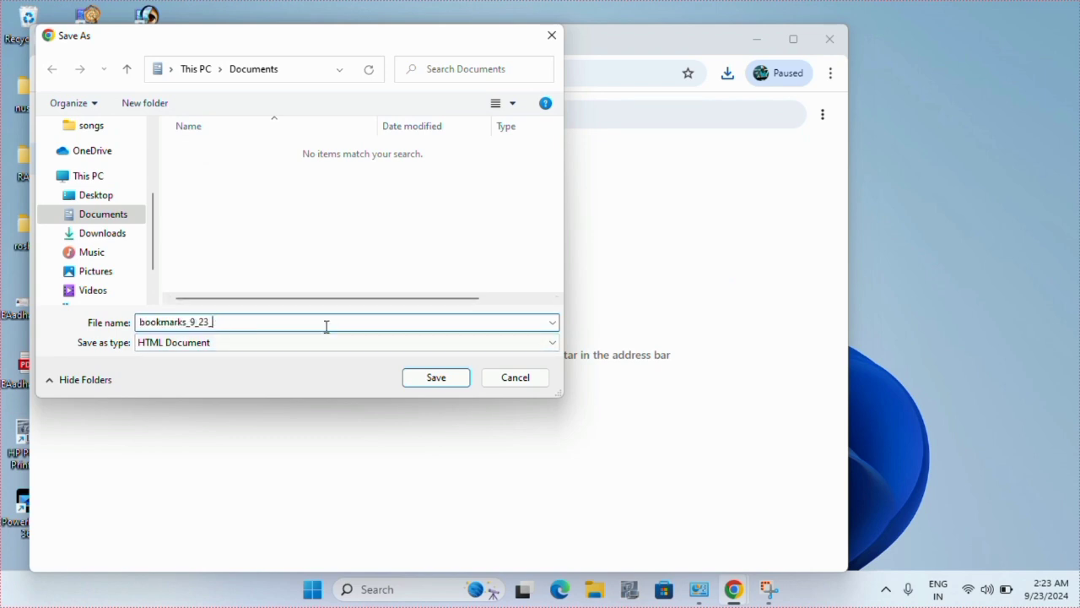
pyautogui.press('BackSpace')
pyautogui.press('BackSpace')
pyautogui.press('BackSpace')
pyautogui.press('BackSpace')
pyautogui.press('BackSpace')
pyautogui.press('BackSpace')
pyautogui.press('BackSpace')
pyautogui.press('BackSpace')
pyautogui.press('BackSpace')
pyautogui.press('BackSpace')
pyautogui.press('BackSpace')
pyautogui.press('BackSpace')
pyautogui.press('BackSpace')
pyautogui.press('BackSpace')
pyautogui.press('BackSpace')
pyautogui.click(80, 197)
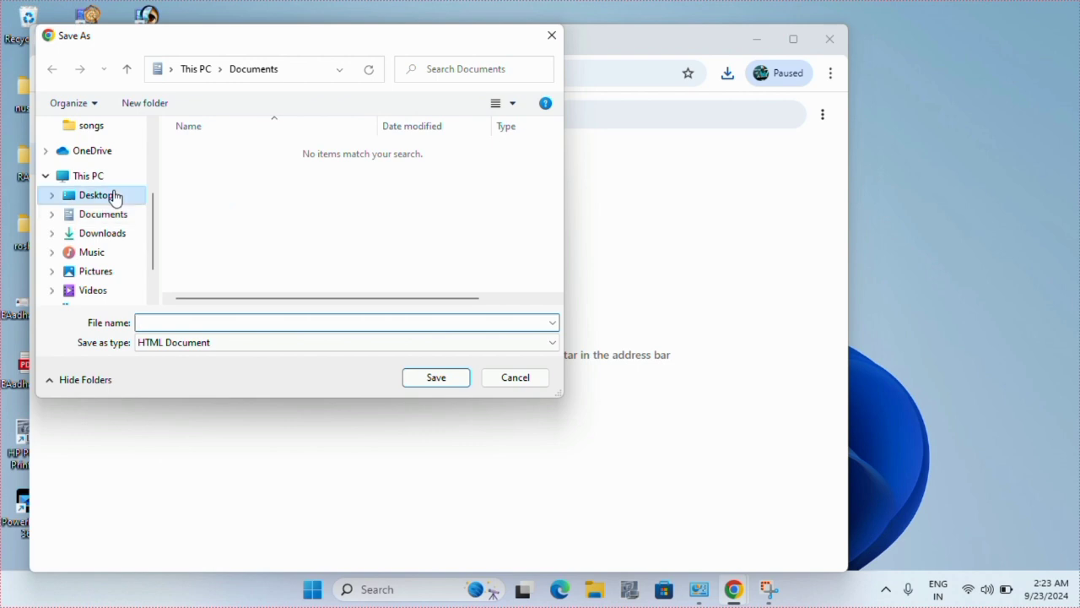
pyautogui.click(159, 324)
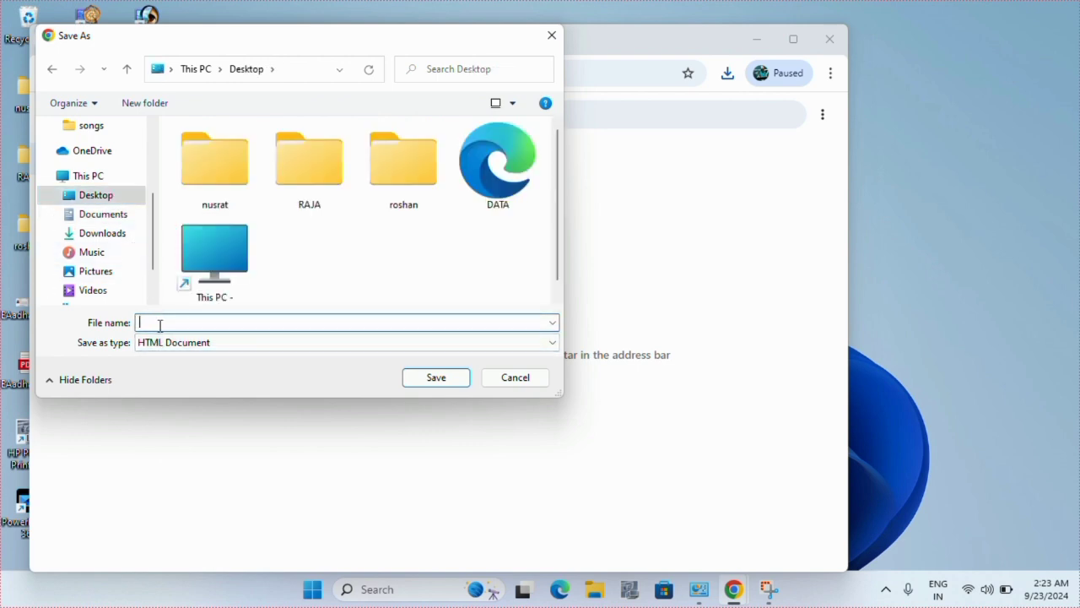
pyautogui.write('DATA')
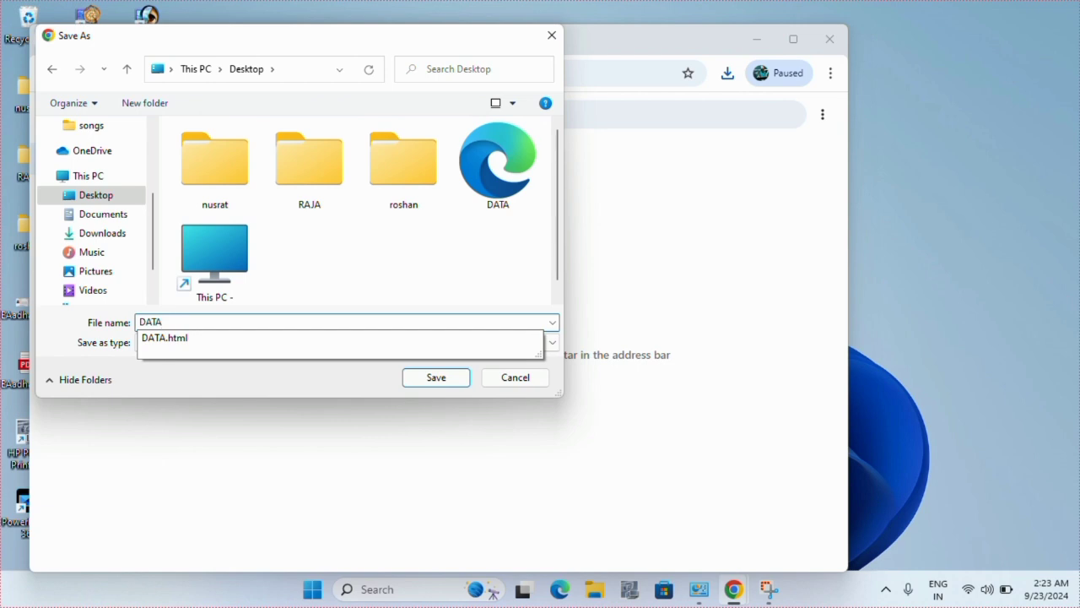
pyautogui.press('Return')
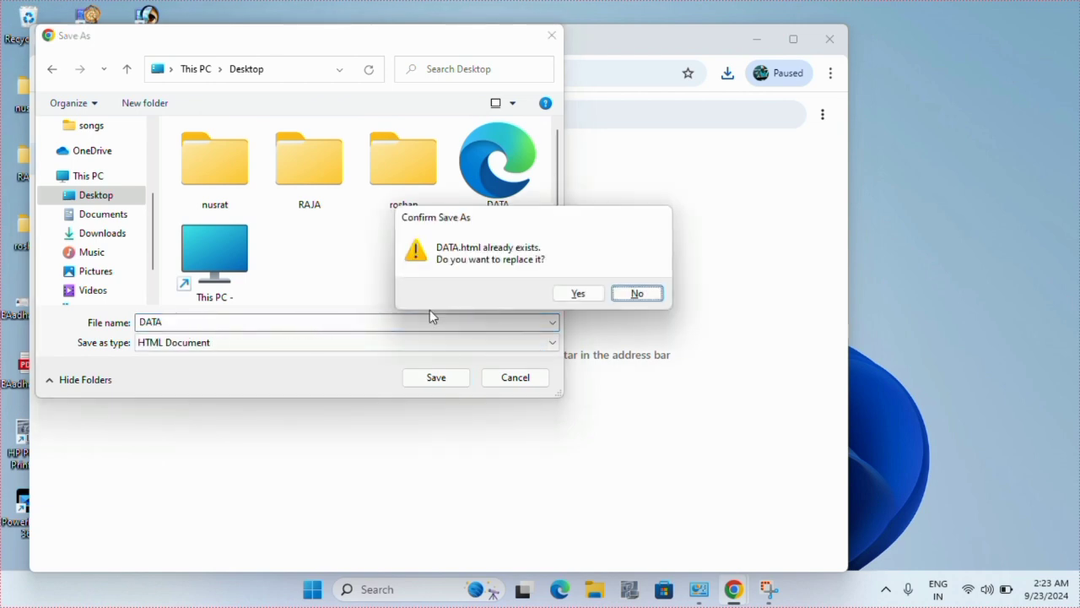
pyautogui.click(575, 293)
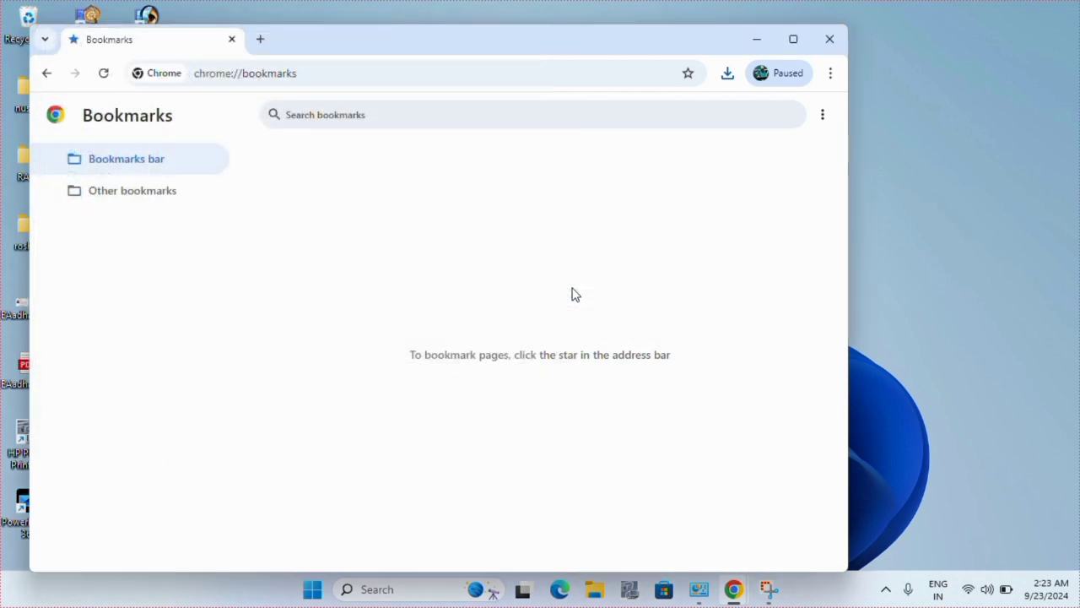
pyautogui.click(826, 35)
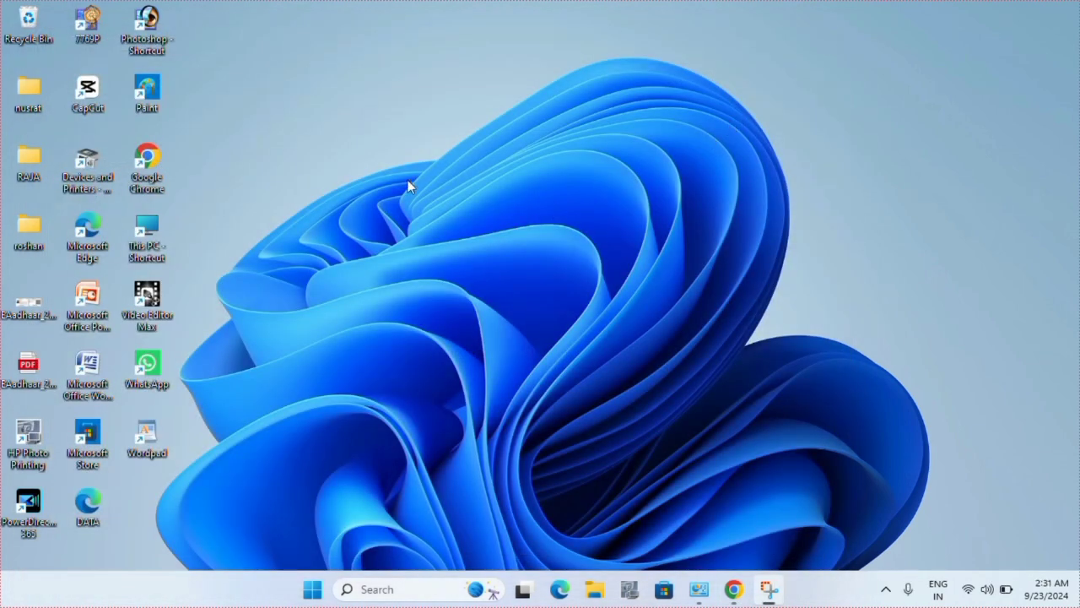
# Search Windows for "CO" and open Control Panel.
pyautogui.press('super')
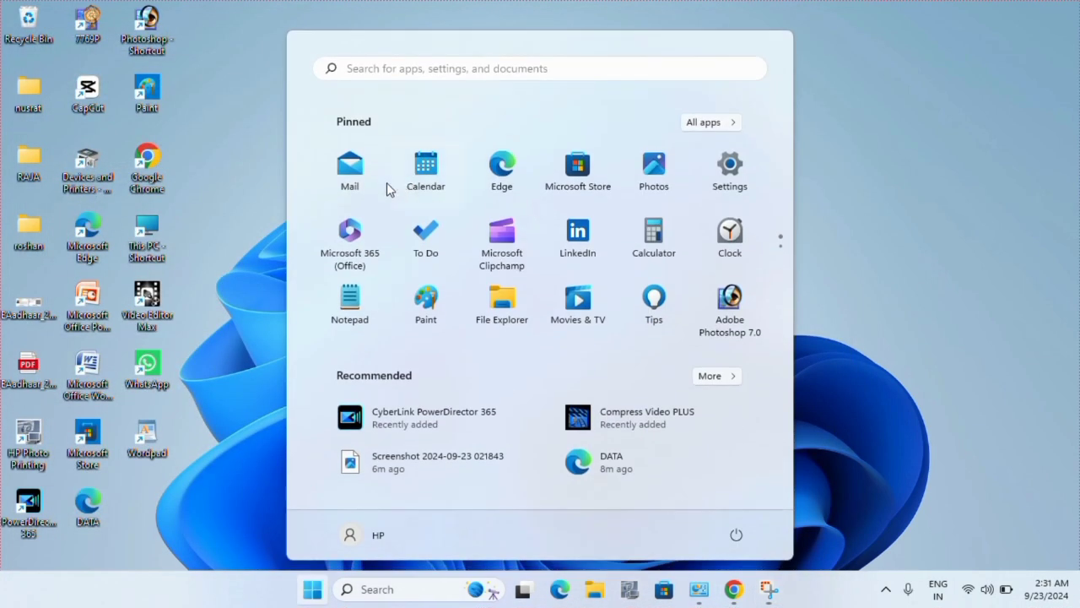
pyautogui.click(380, 72)
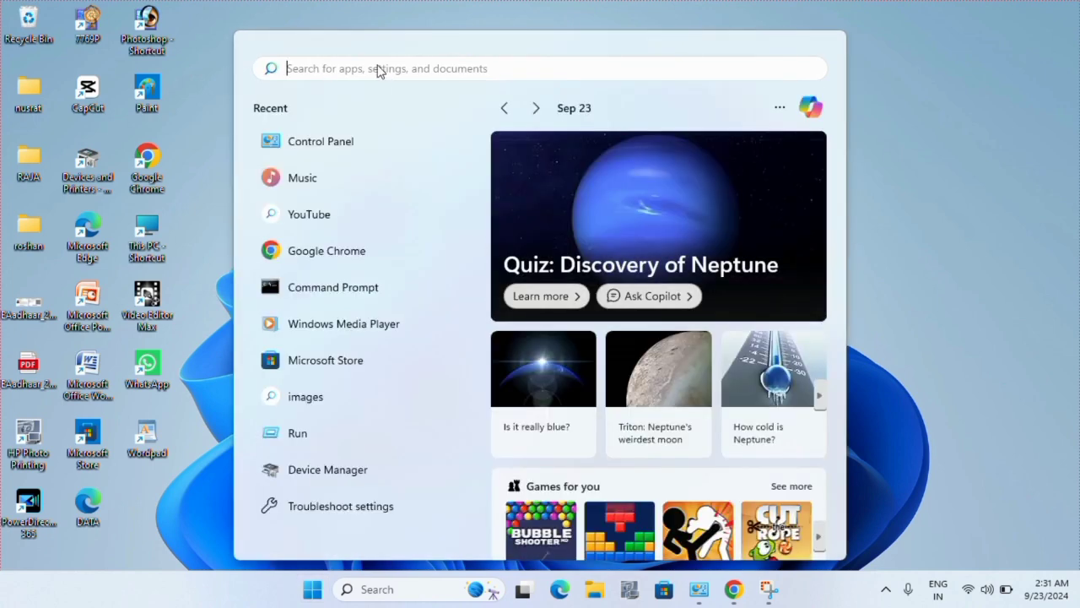
pyautogui.write('CO')
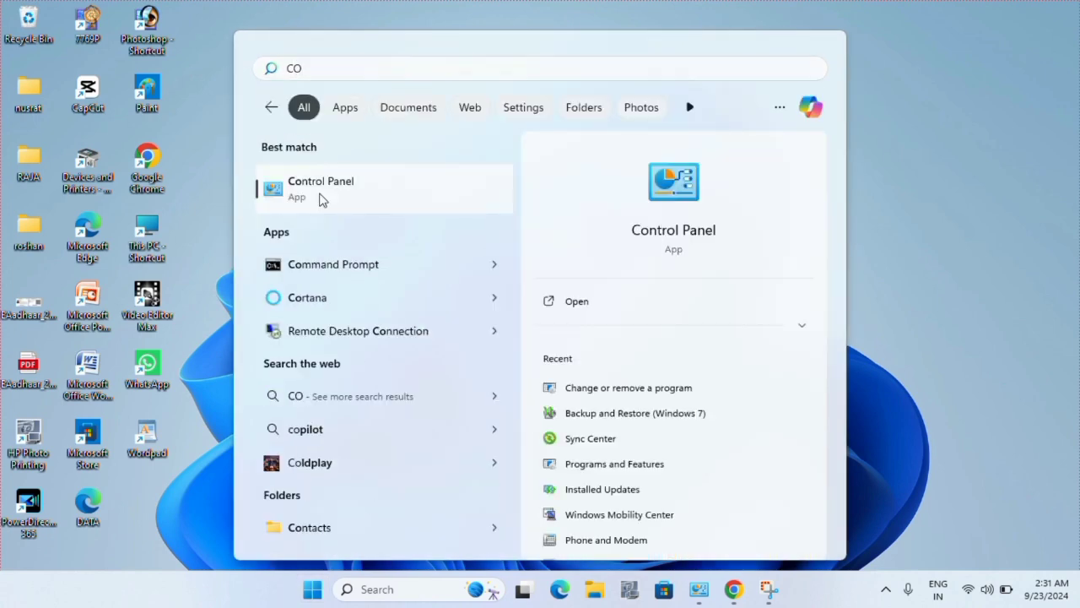
pyautogui.click(321, 197)
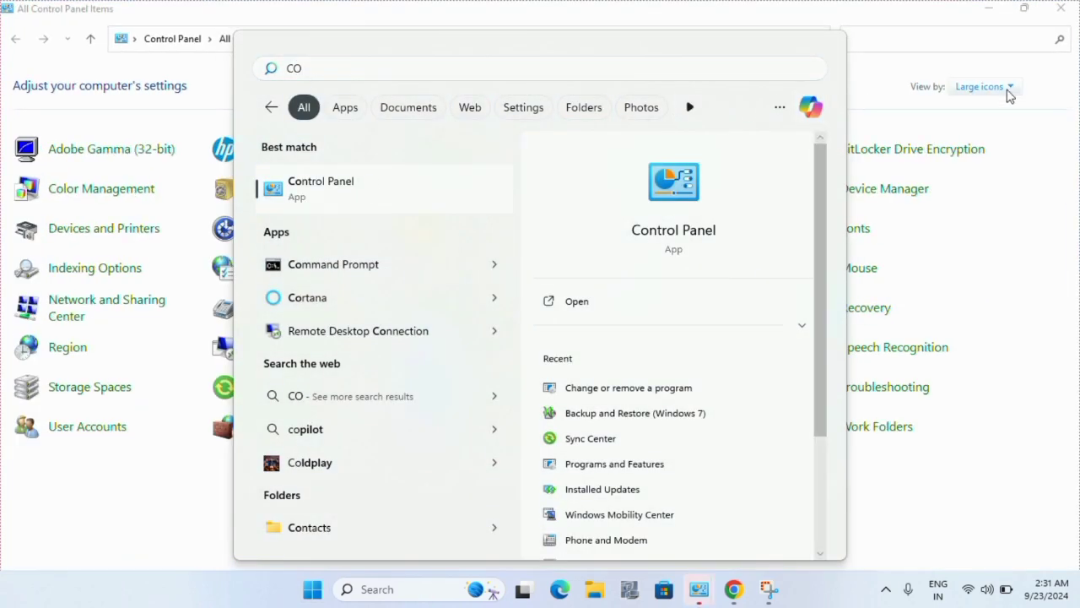
# Search Control Panel for "UNI" and open the page for uninstalling a program.
pyautogui.click(964, 38)
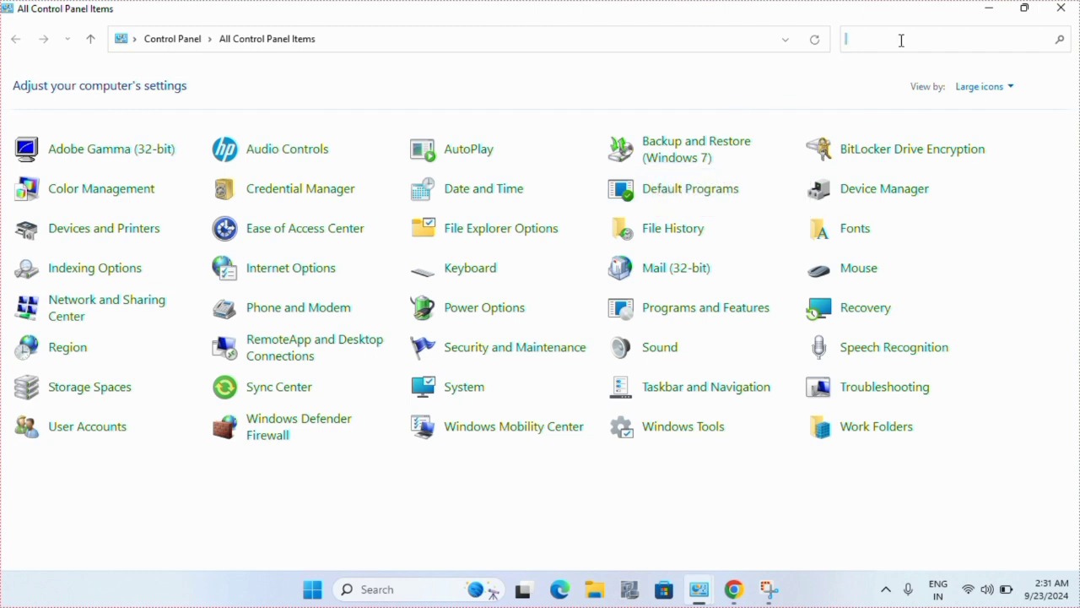
pyautogui.write('U')
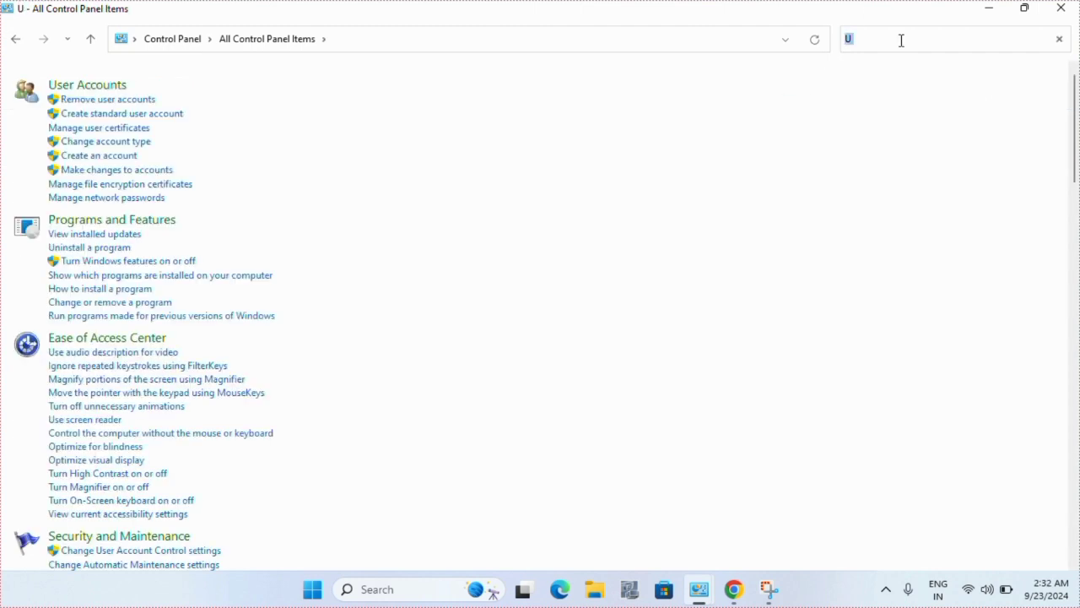
pyautogui.write('NI')
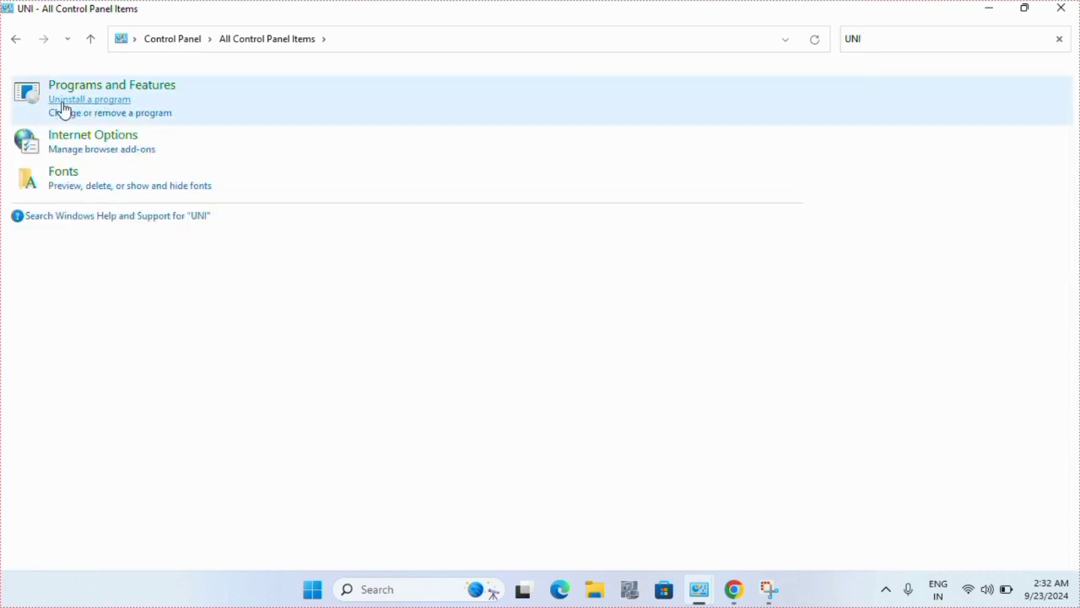
pyautogui.click(131, 100)
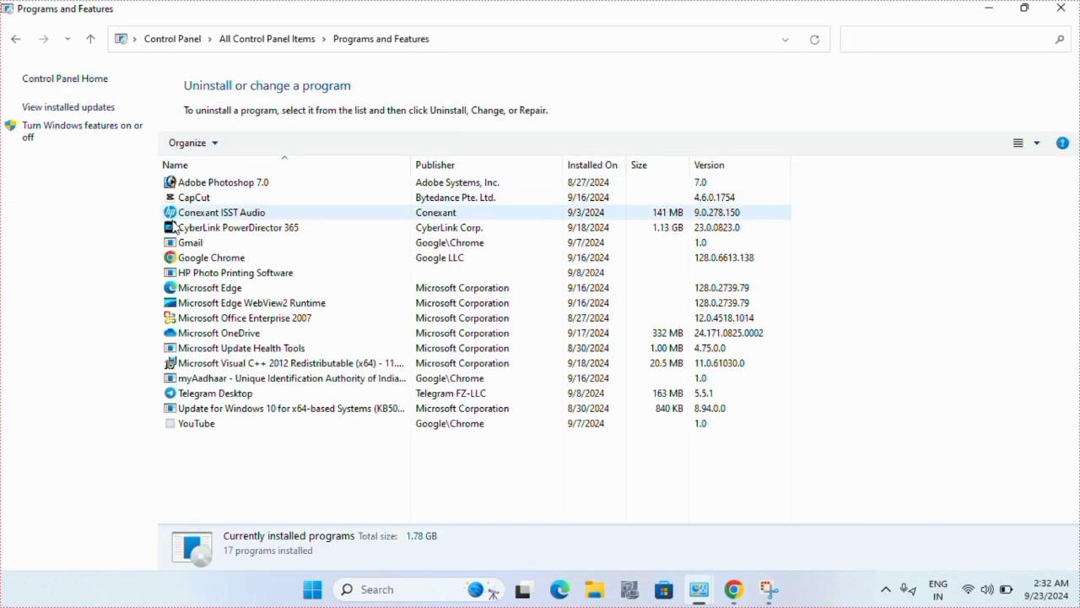
# Try to uninstall Google Chrome from the list of installed programs.
pyautogui.click(192, 259)
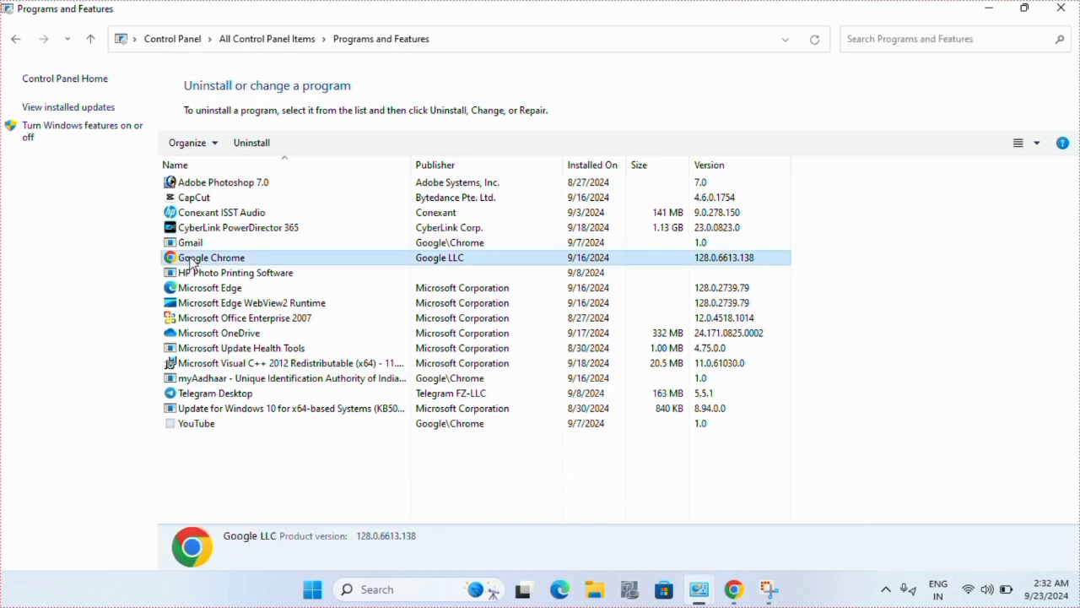
pyautogui.rightClick(191, 261)
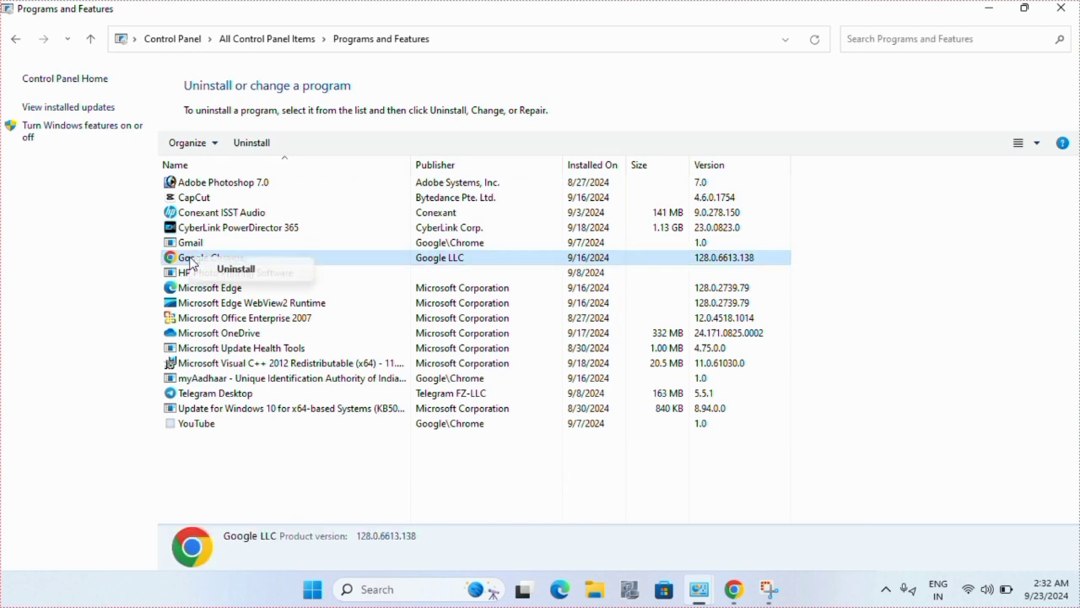
pyautogui.click(229, 271)
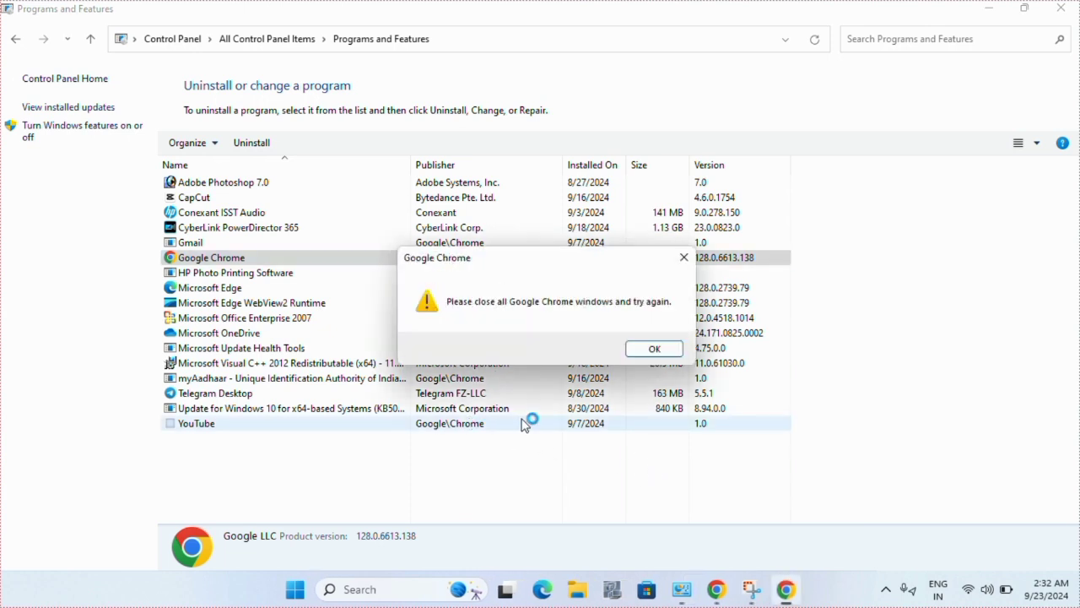
pyautogui.click(649, 350)
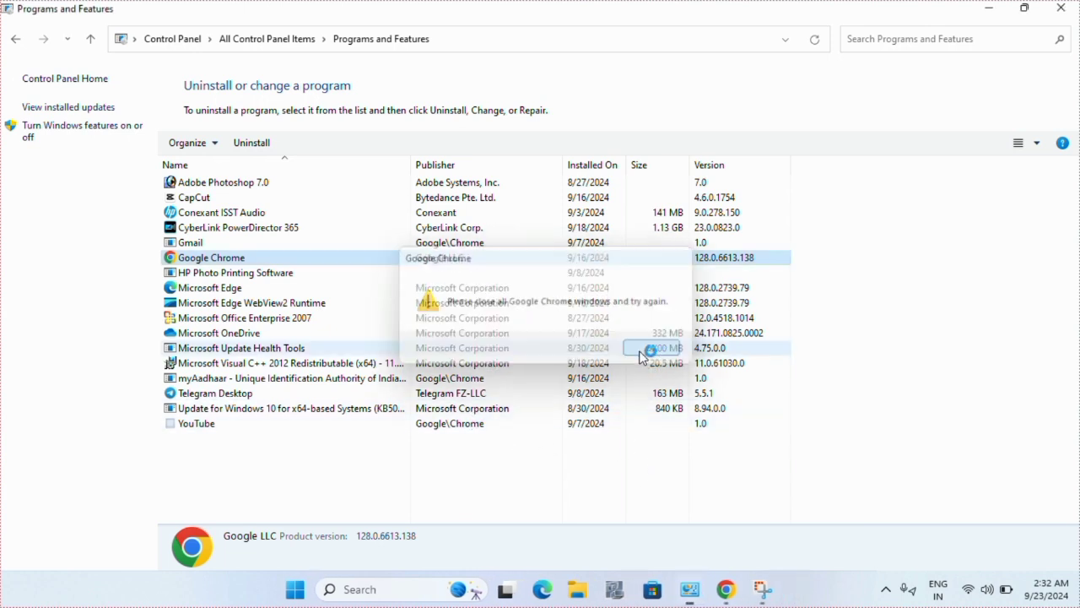
# Close the remaining Chrome window, uninstall Google Chrome without deleting the browsing data, and close the uninstall survey page.
pyautogui.click(734, 589)
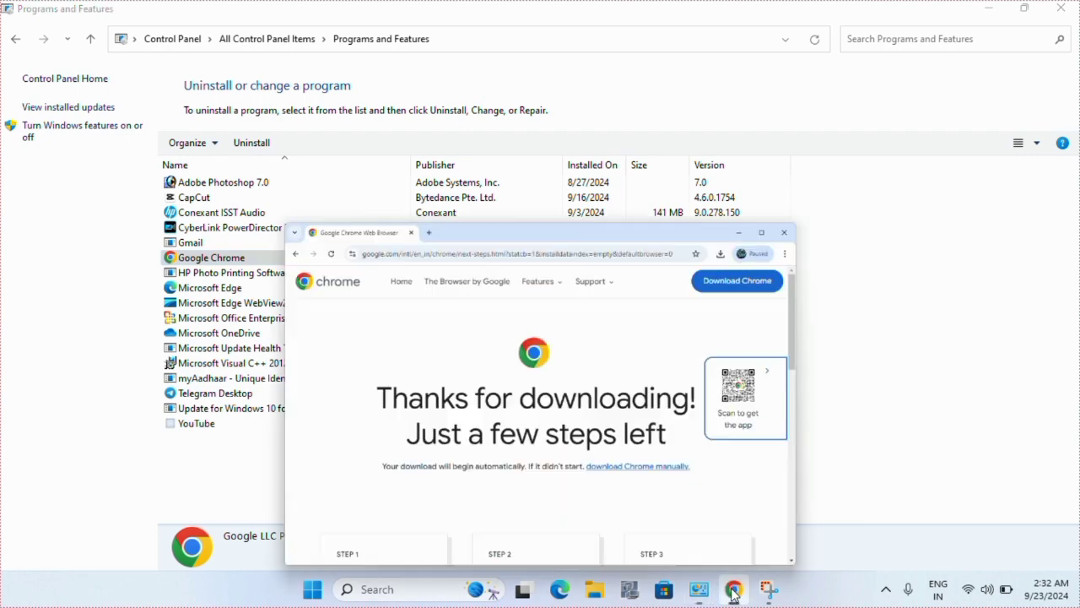
pyautogui.click(821, 31)
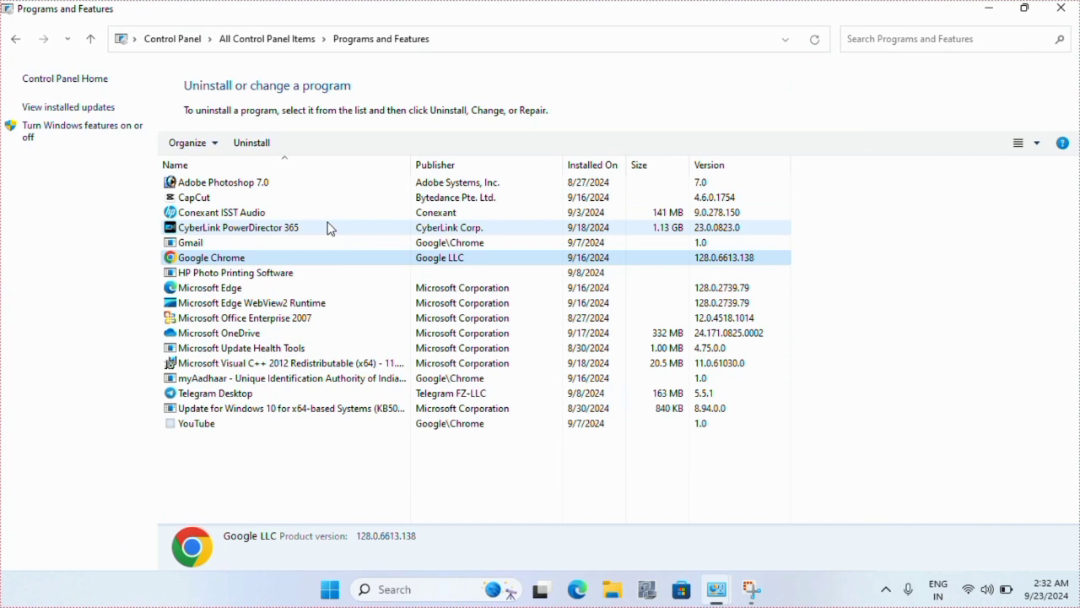
pyautogui.rightClick(297, 259)
pyautogui.click(348, 273)
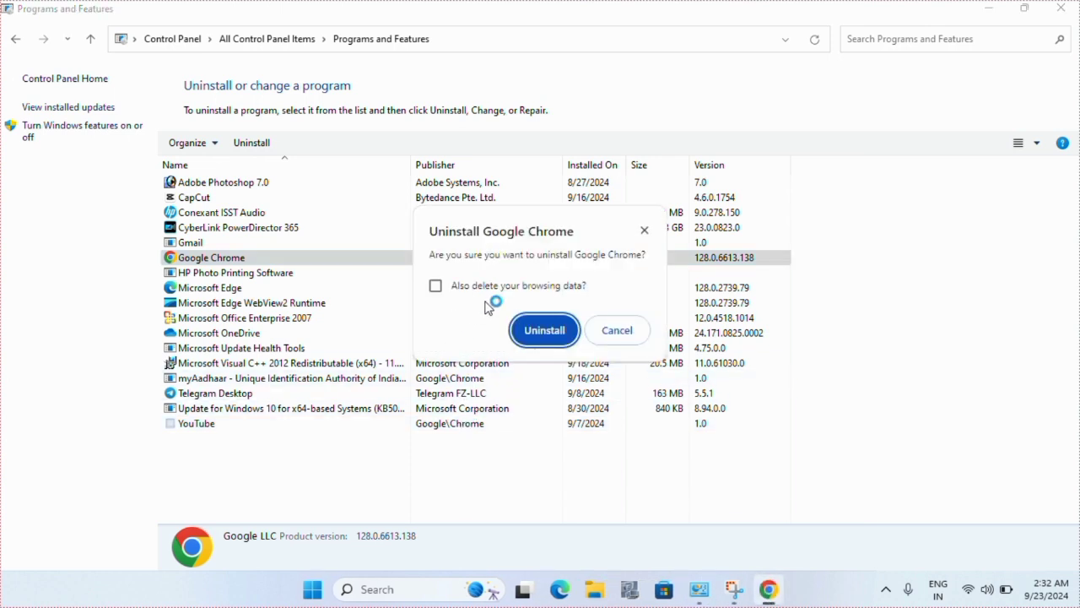
pyautogui.click(547, 330)
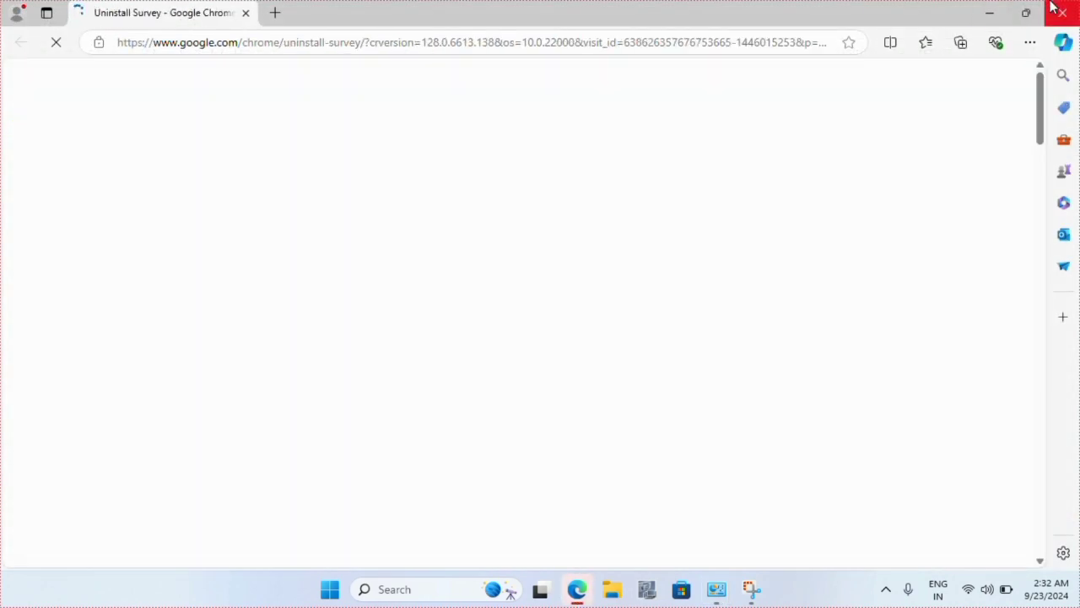
pyautogui.click(1050, 9)
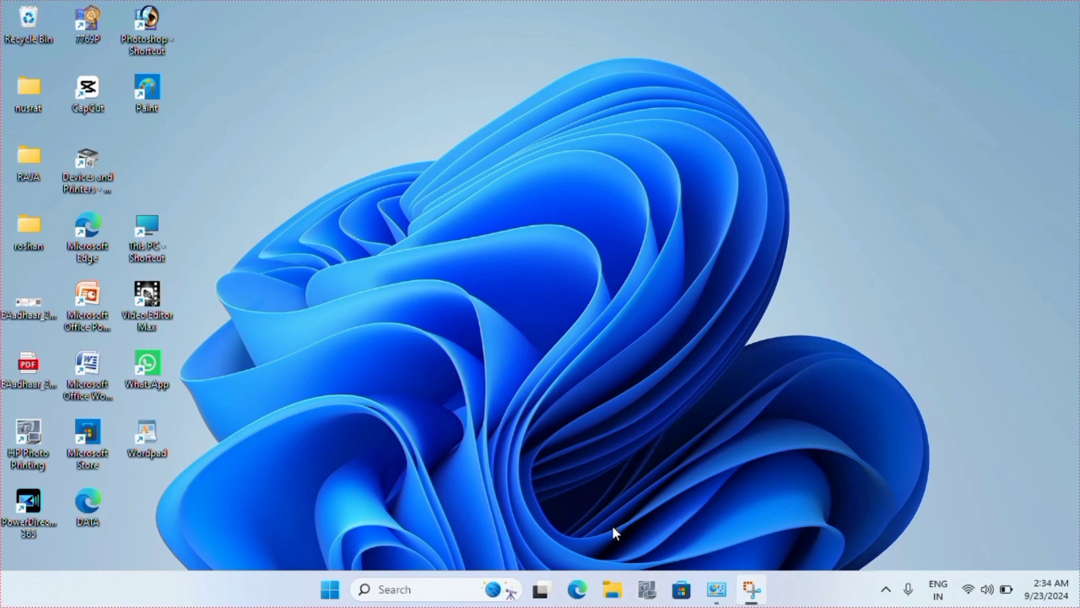
# Run the ChromeSetup installer from the Downloads folder to reinstall Google Chrome.
pyautogui.click(613, 589)
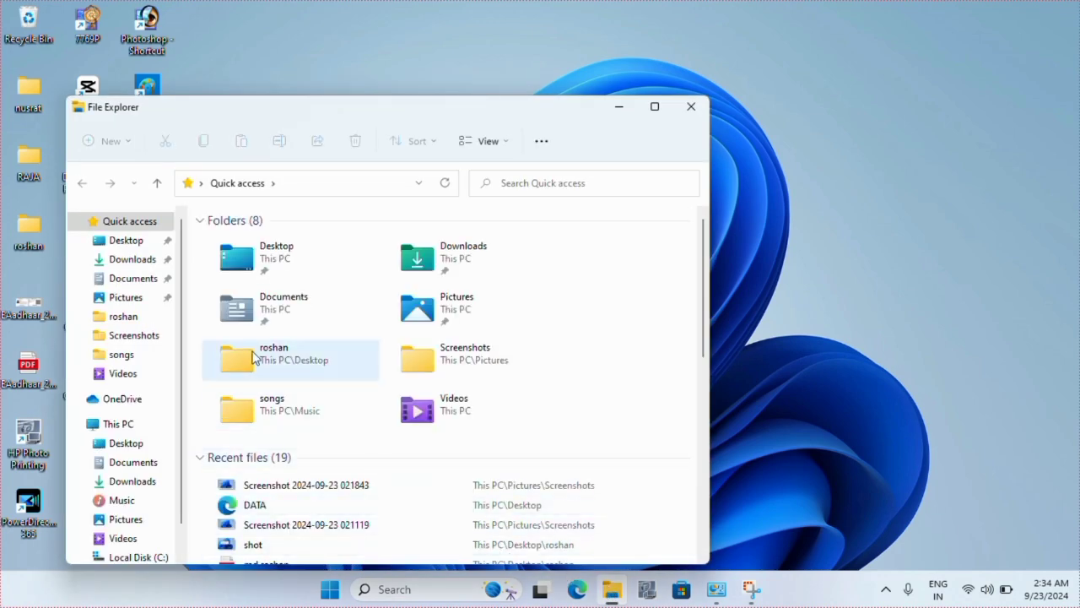
pyautogui.click(122, 260)
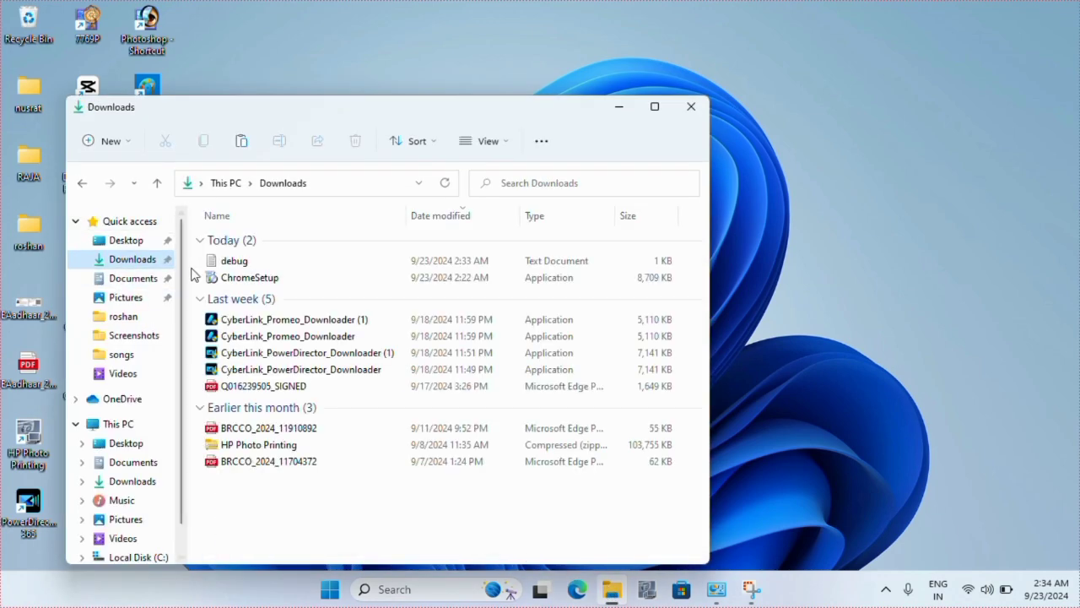
pyautogui.doubleClick(263, 281)
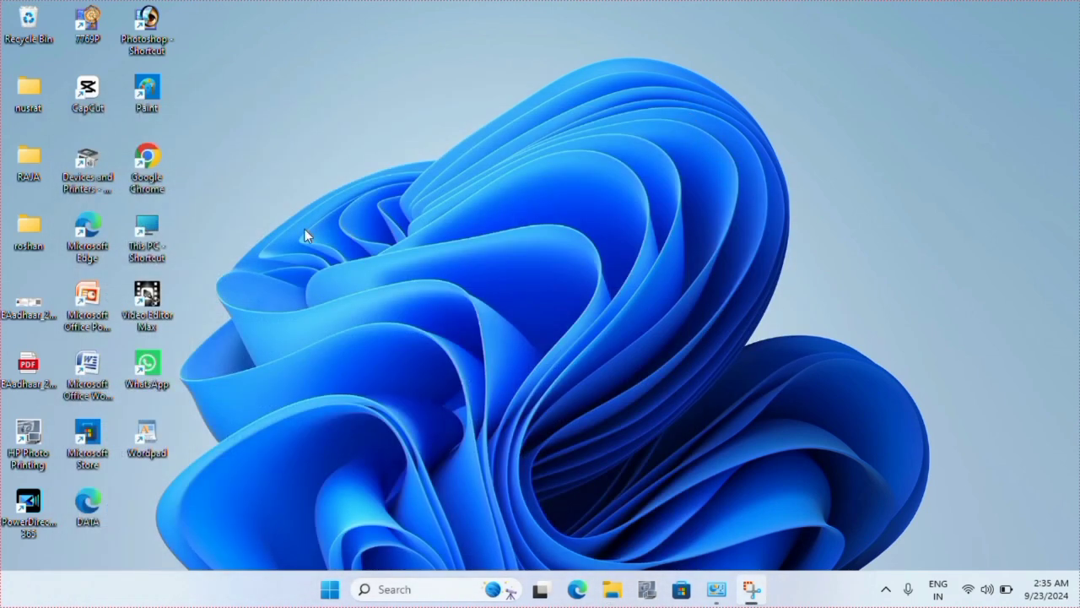
# Launch the reinstalled Google Chrome from the desktop several times to check that it starts, closing its window after each check.
pyautogui.doubleClick(134, 182)
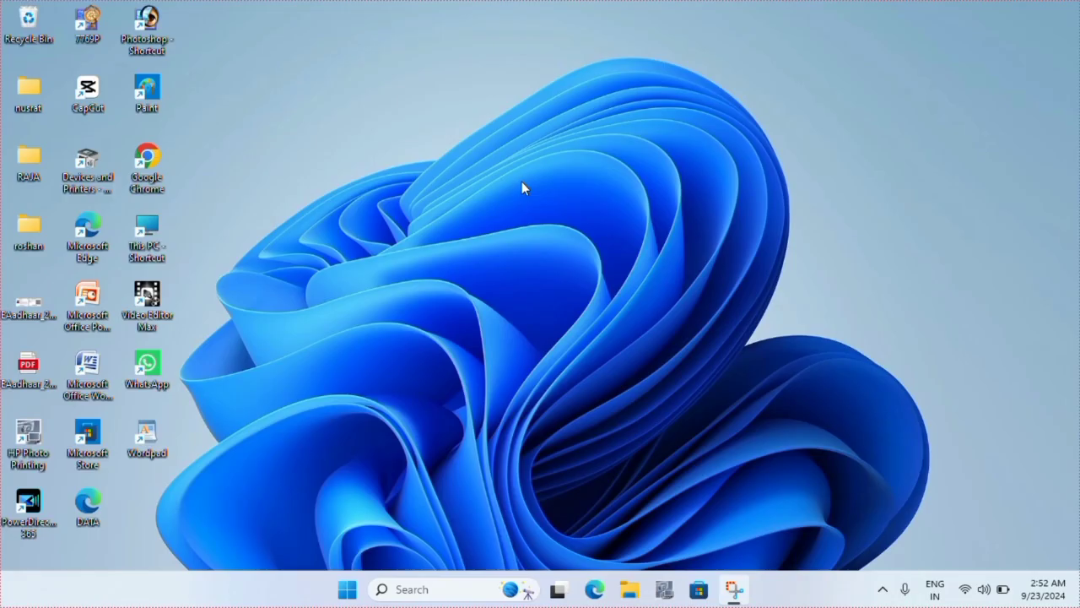
pyautogui.doubleClick(148, 166)
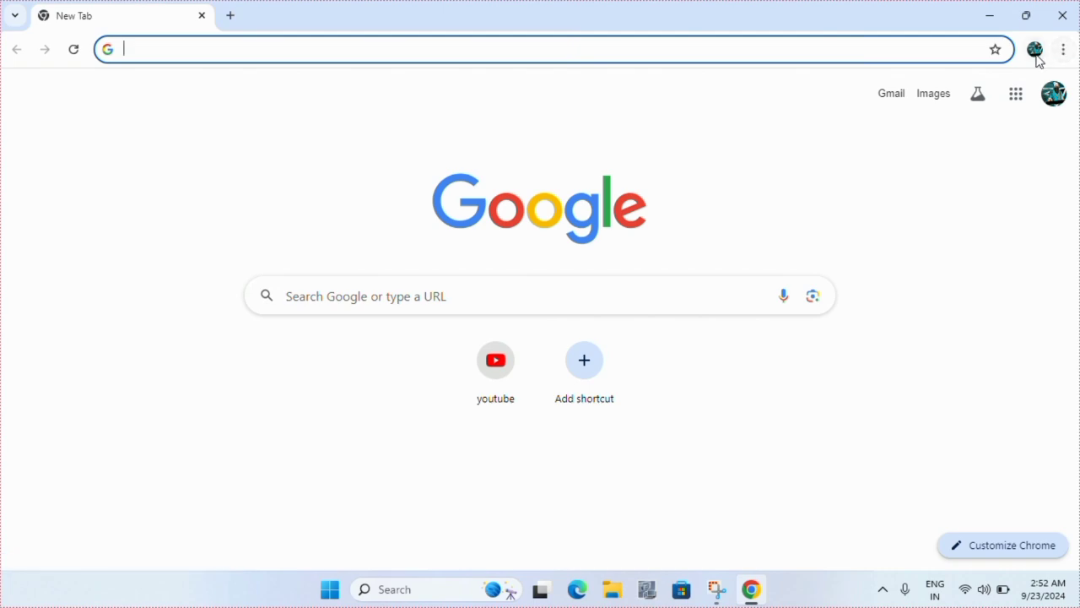
pyautogui.click(1062, 16)
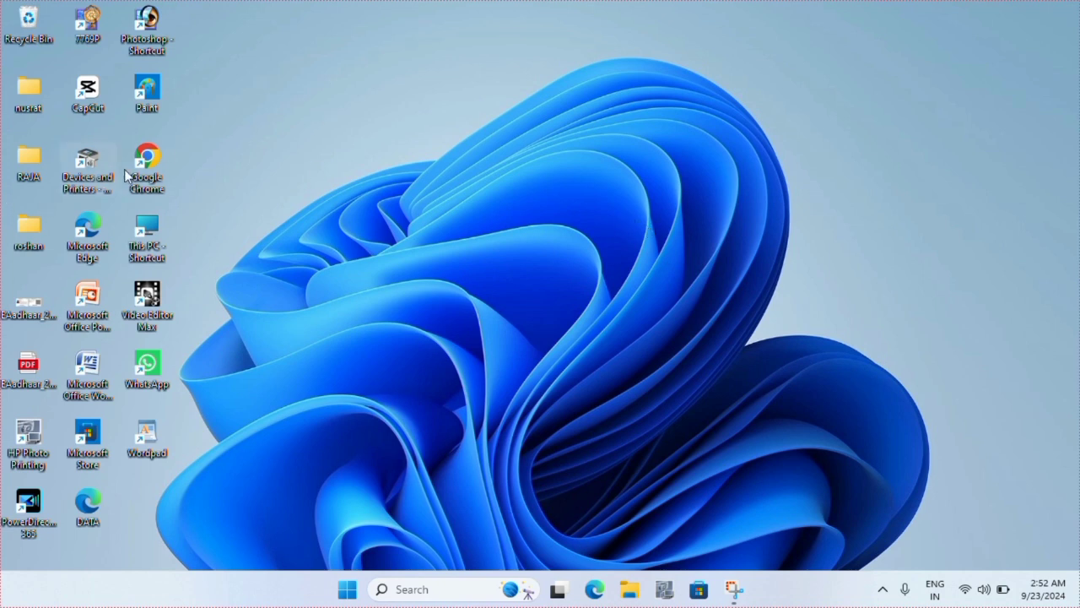
pyautogui.doubleClick(171, 150)
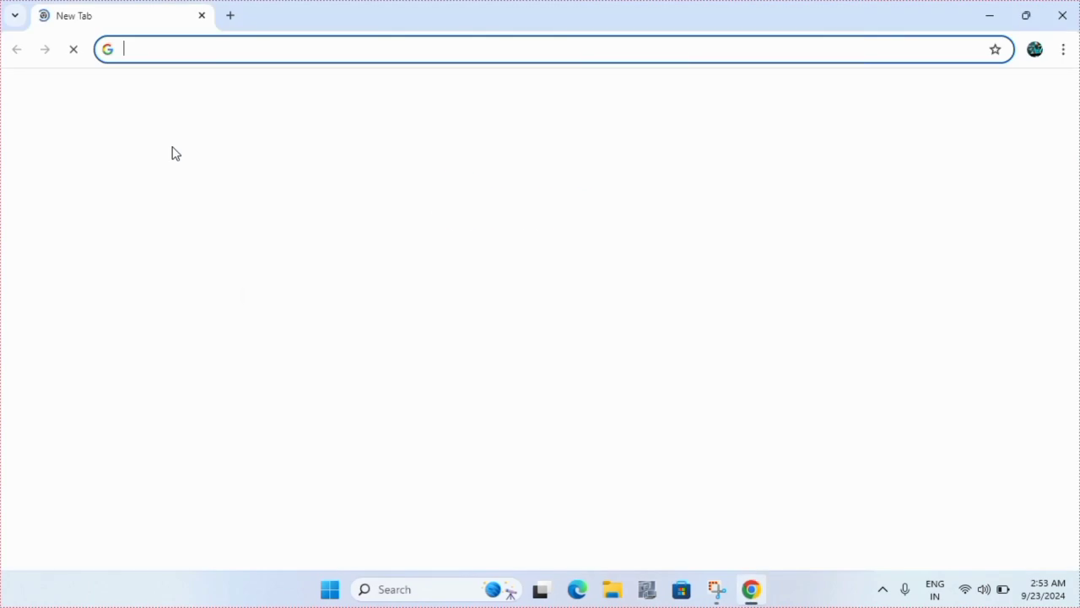
pyautogui.click(1062, 16)
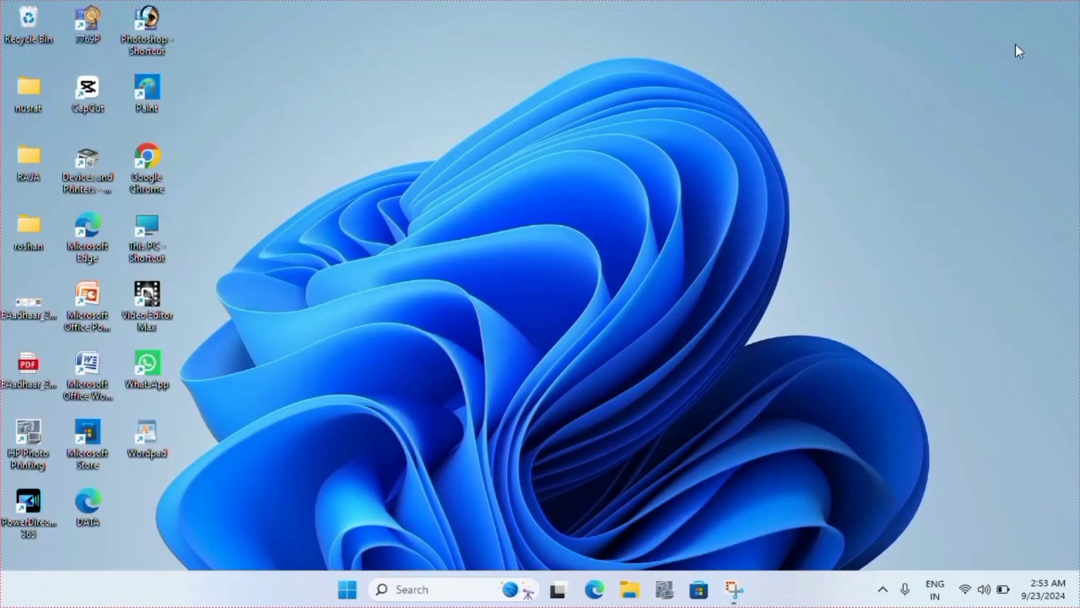